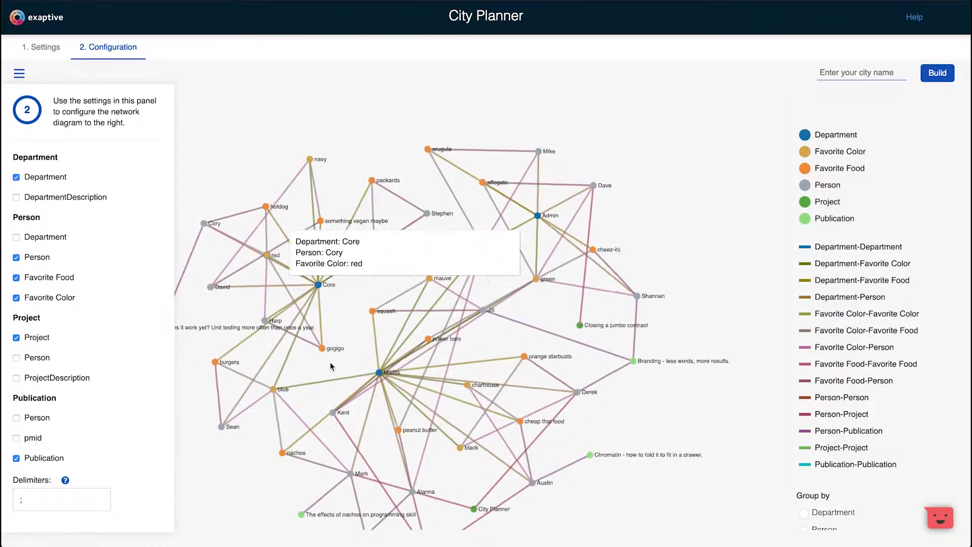
Pan the network diagram to the right.
left_click_drag(333, 364, 387, 342)
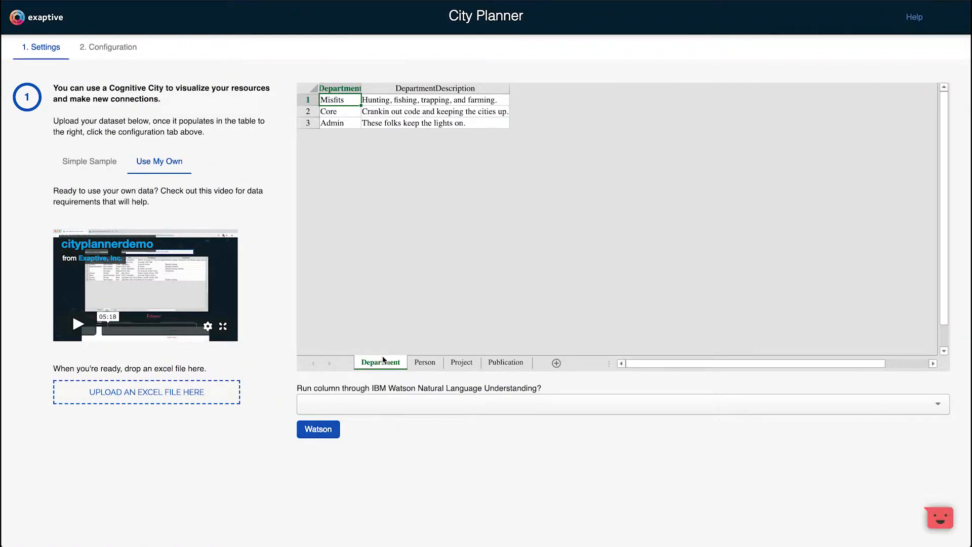
Look through the Person, Project and Publication sheets, ending back on Person.
left_click(424, 362)
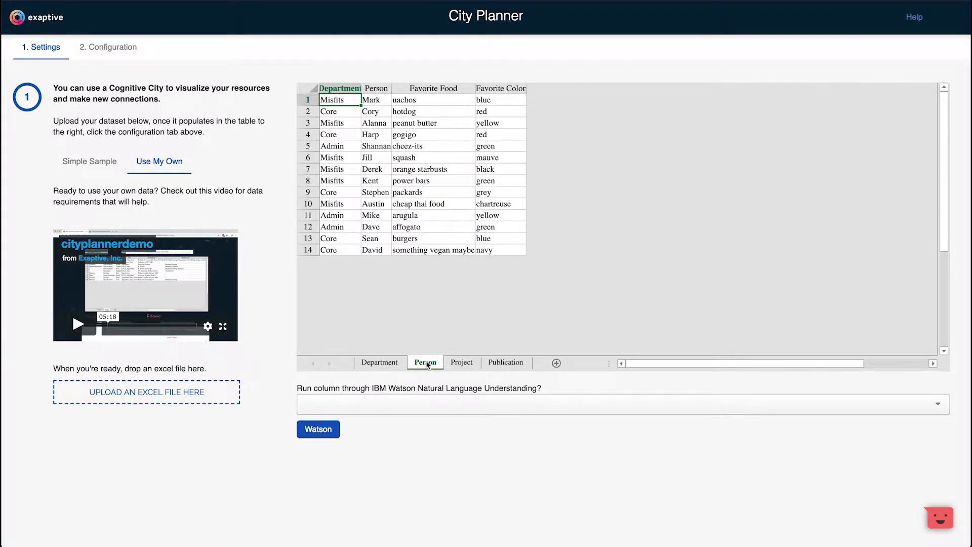
left_click(459, 366)
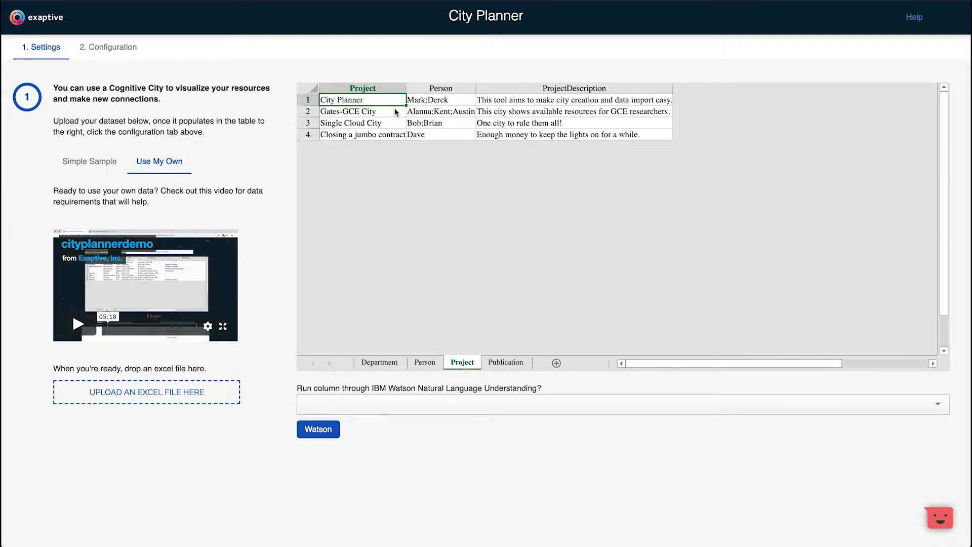
left_click(506, 368)
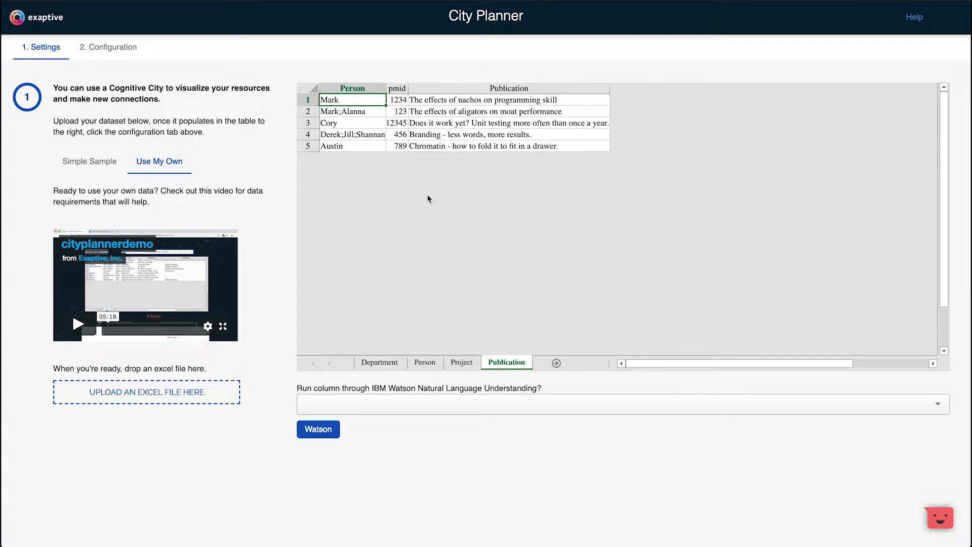
left_click(425, 362)
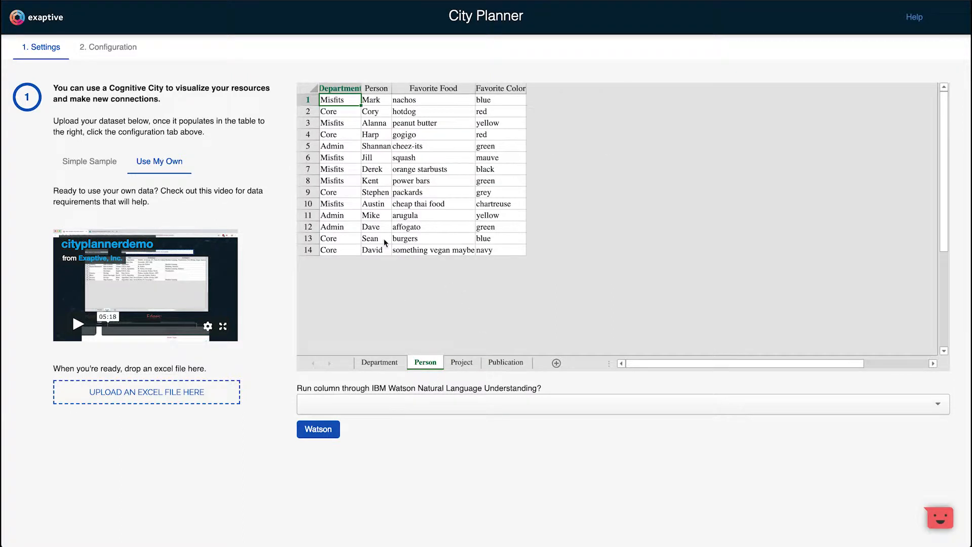
Point out the Person, Favorite Food, Favorite Color and Department columns.
left_click(376, 103)
left_click(411, 101)
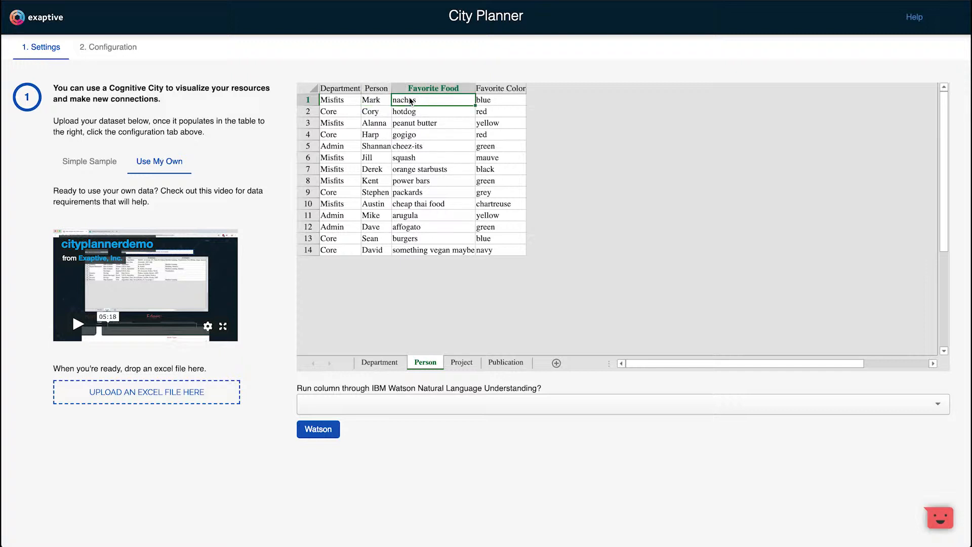
left_click(498, 107)
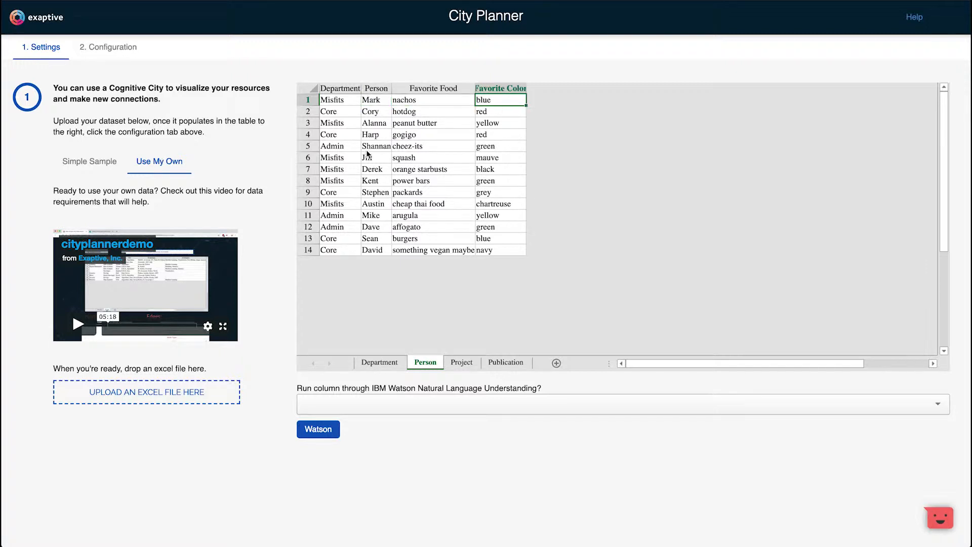
left_click(337, 101)
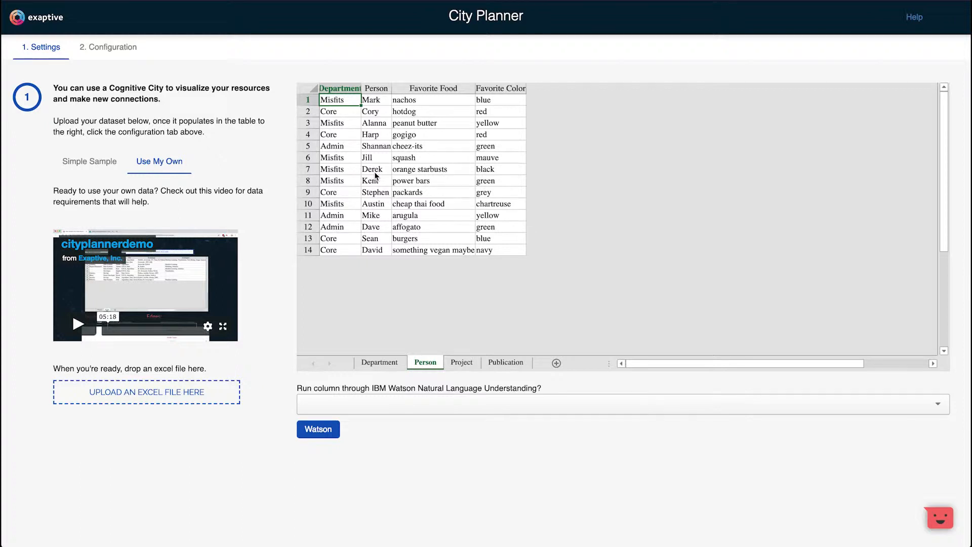
Enable Favorite Food under Person so food nodes appear in the network.
left_click(122, 51)
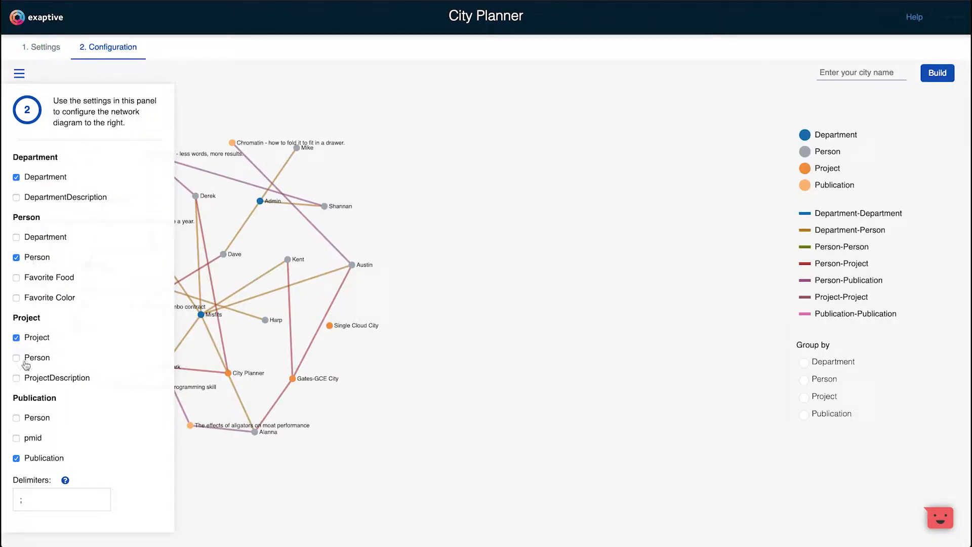
left_click(44, 47)
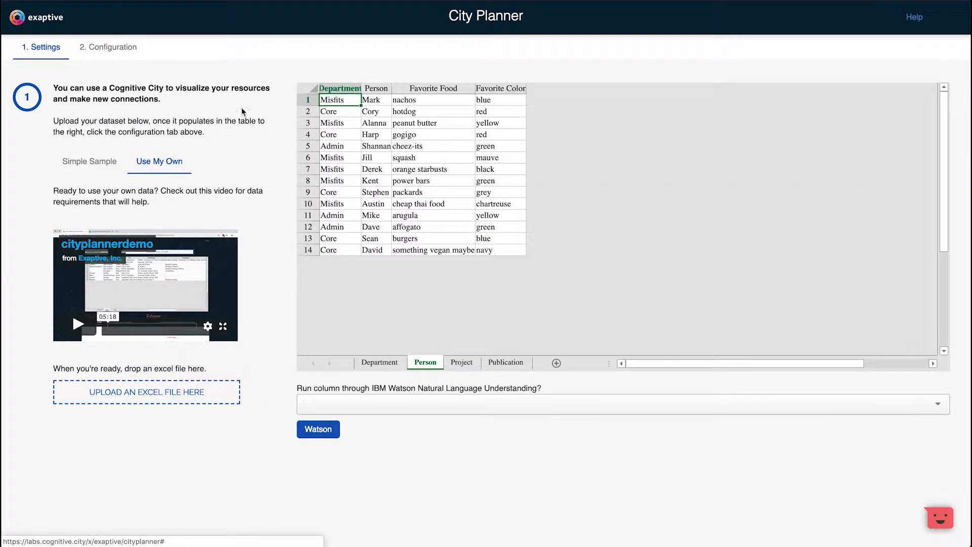
left_click(376, 90)
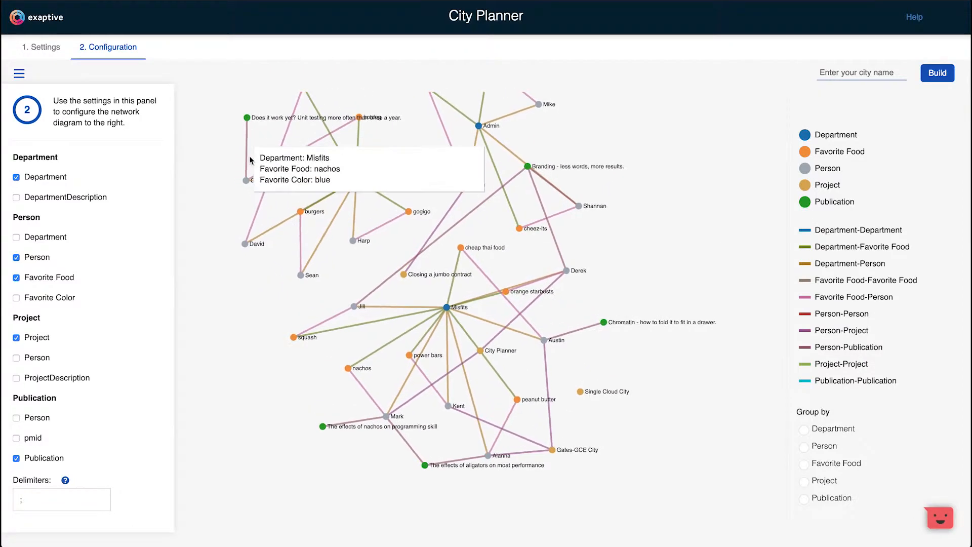
Move the hotdog node next to Cory in the graph.
left_click_drag(284, 235, 271, 310)
mouse_move(346, 190)
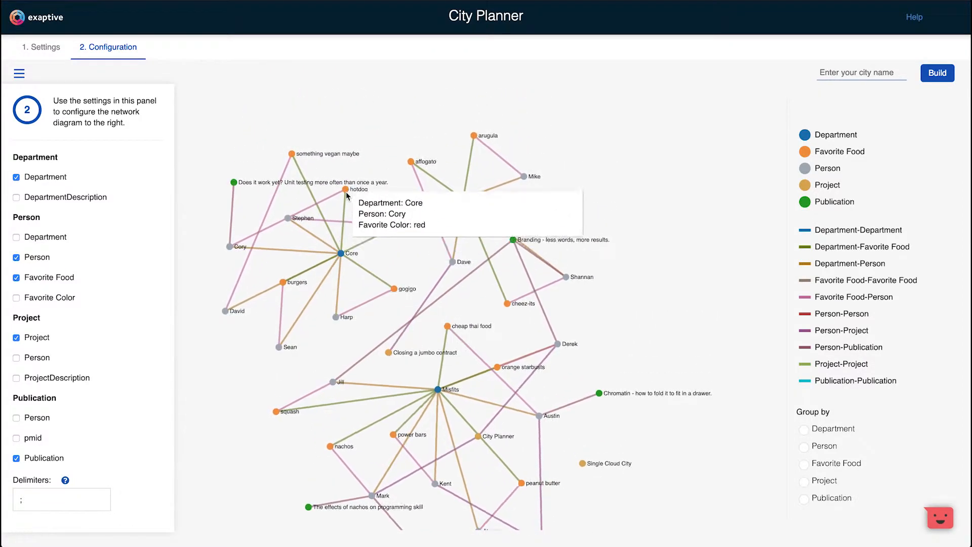
left_click_drag(346, 191, 267, 207)
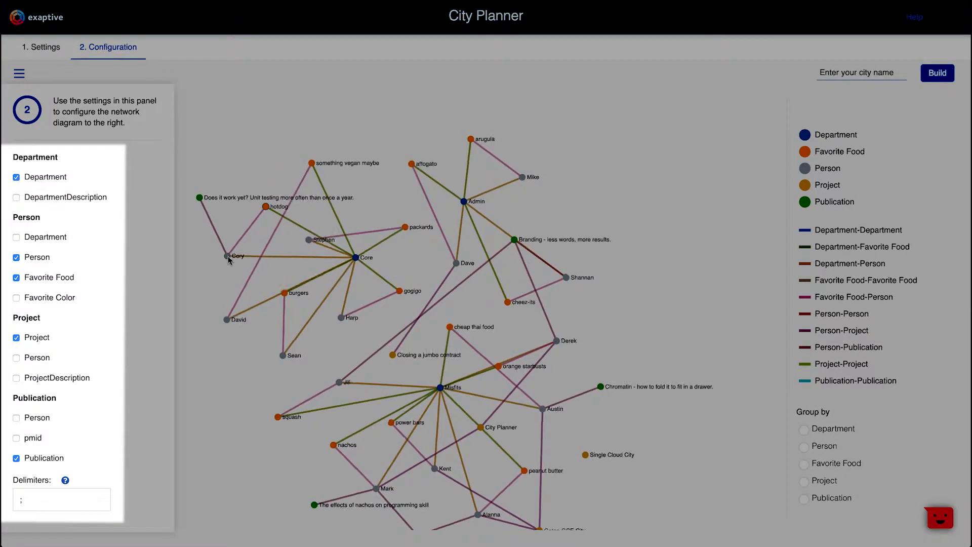
Tick Favorite Color under Person to add nodes like red, navy and green.
mouse_move(230, 259)
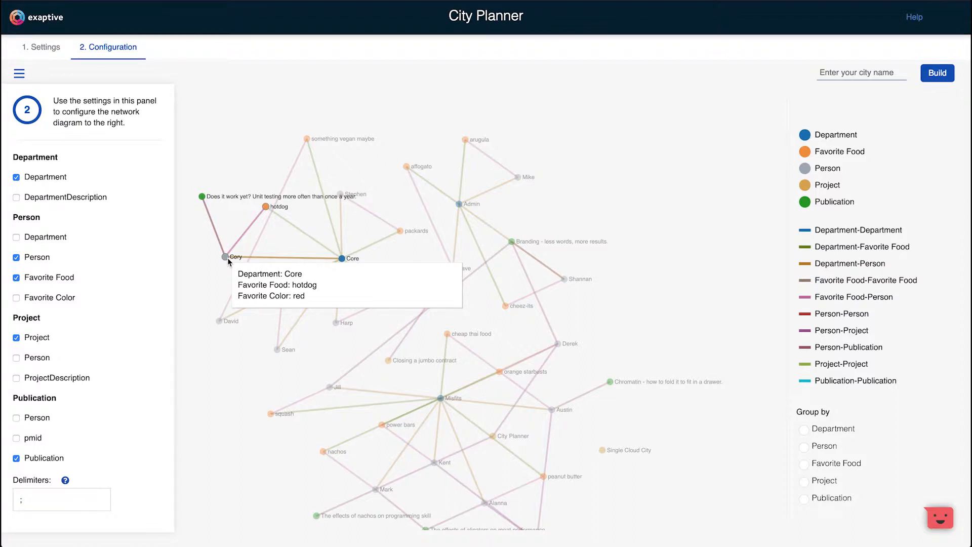
left_click(17, 298)
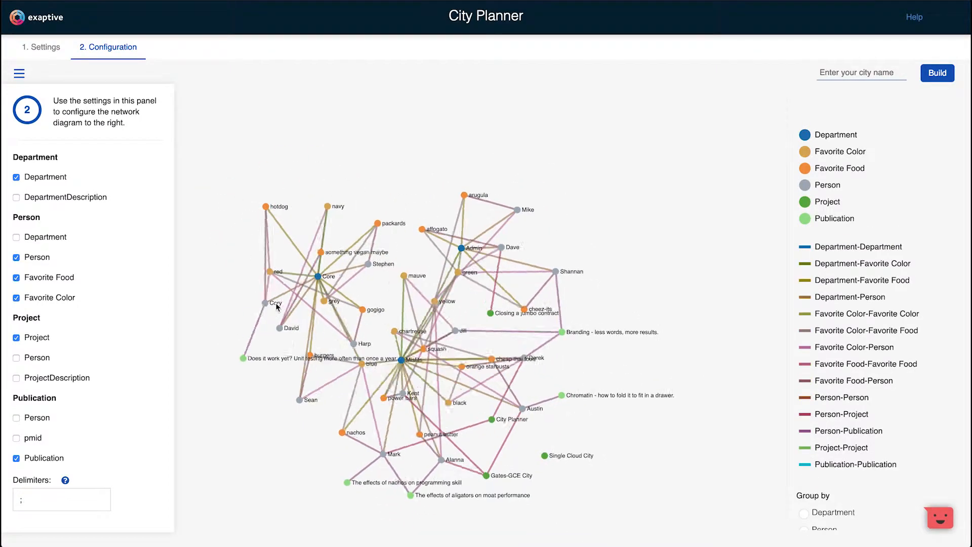
Hide the Department nodes from the graph via the legend.
mouse_move(282, 264)
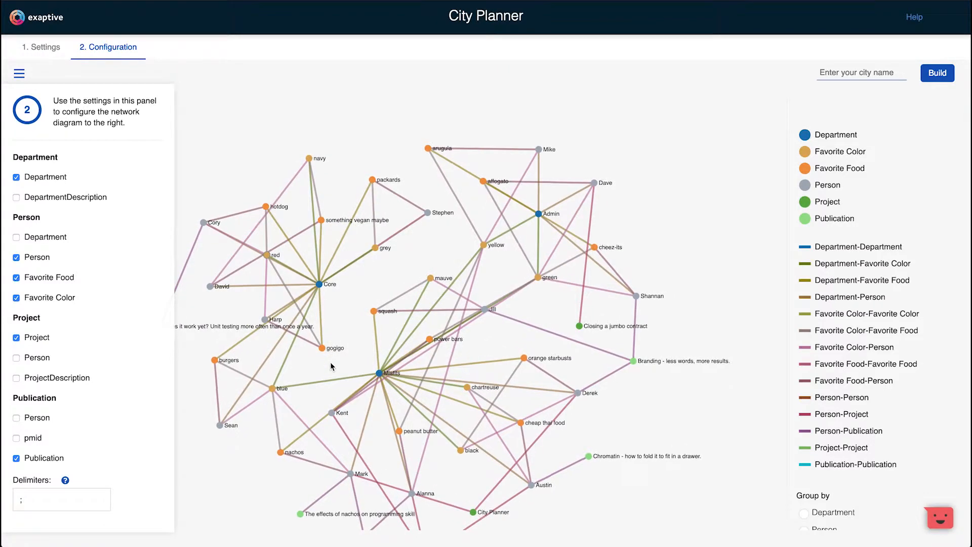
left_click_drag(339, 359, 387, 341)
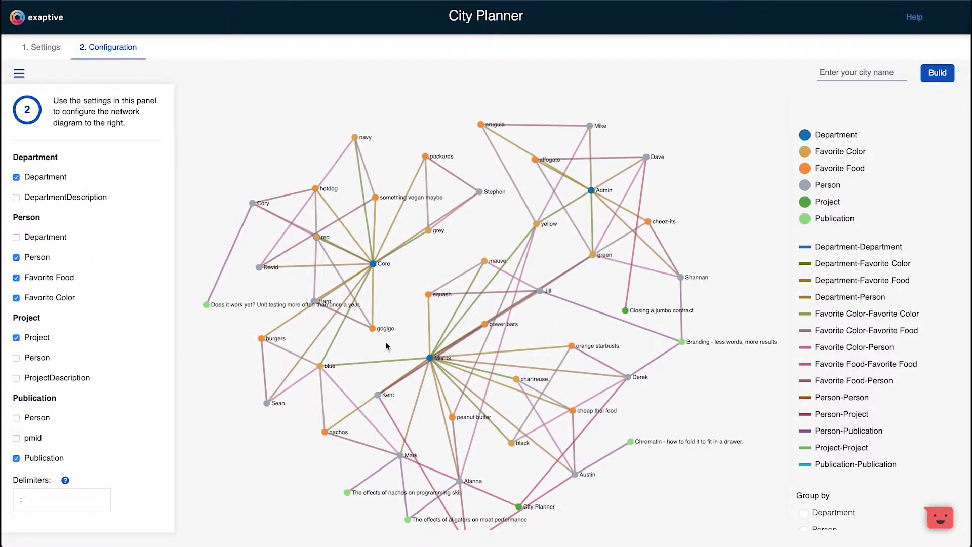
left_click(807, 137)
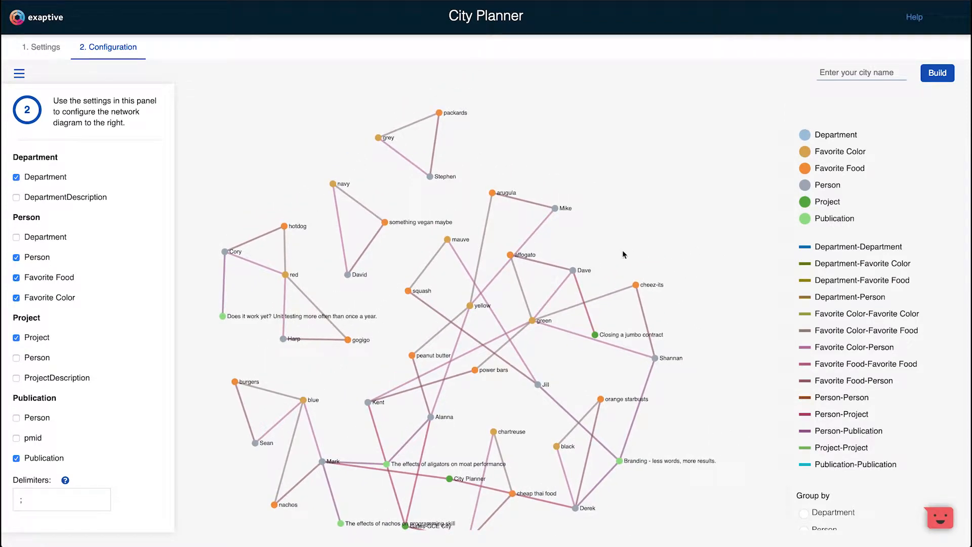
Group the network by Department into Admin, Core and Misfits hulls.
left_click_drag(621, 255, 655, 217)
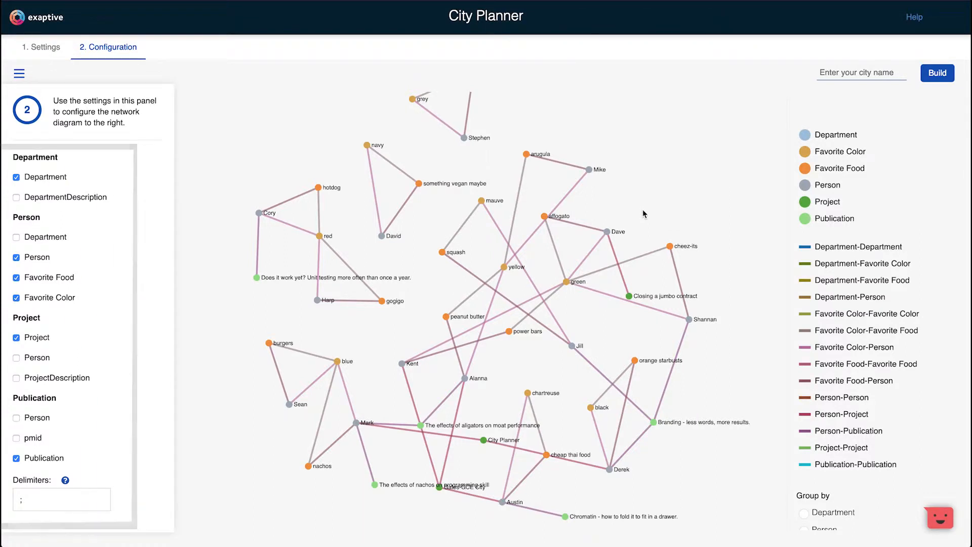
scroll(805, 436, "down", 2)
left_click(805, 434)
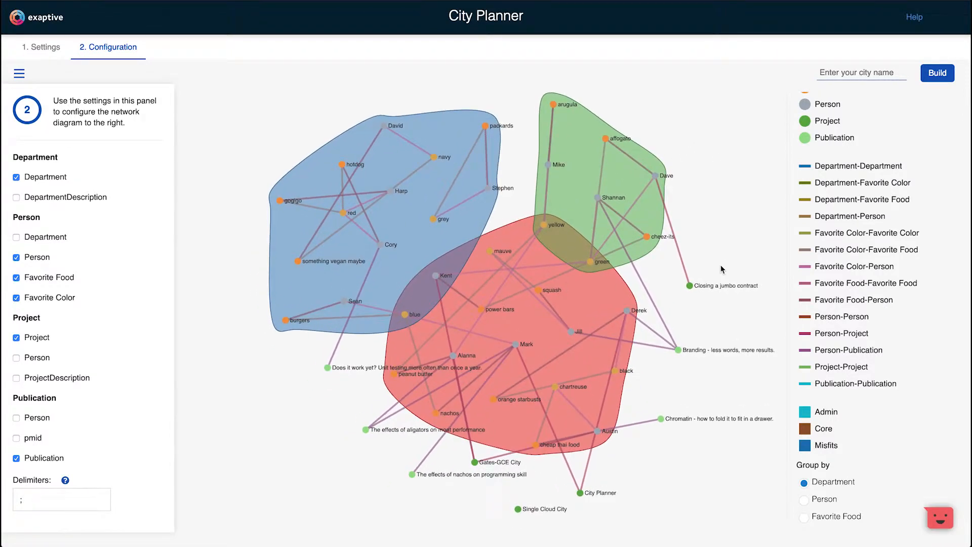
Group by Publication, show Department nodes, hide Person nodes, then group by Person.
scroll(805, 438, "down", 2)
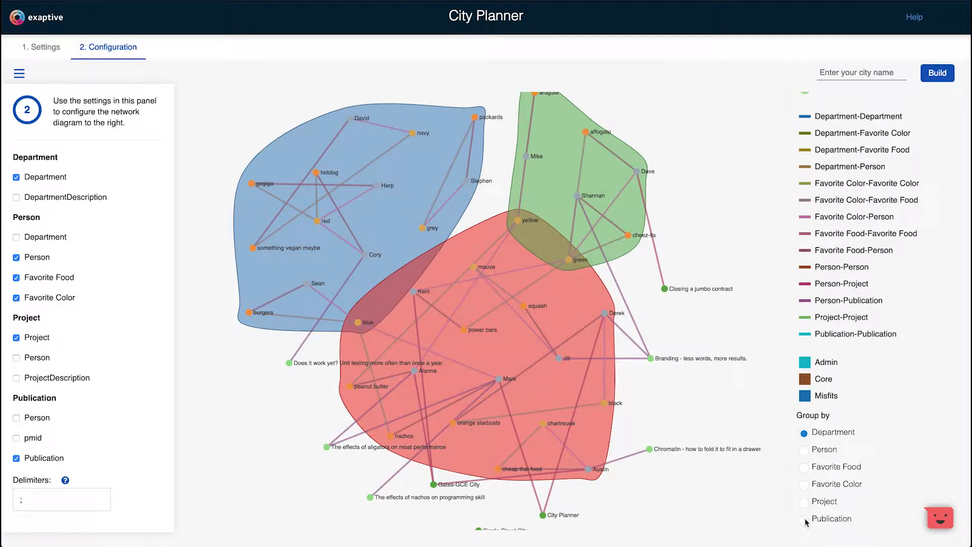
left_click(805, 520)
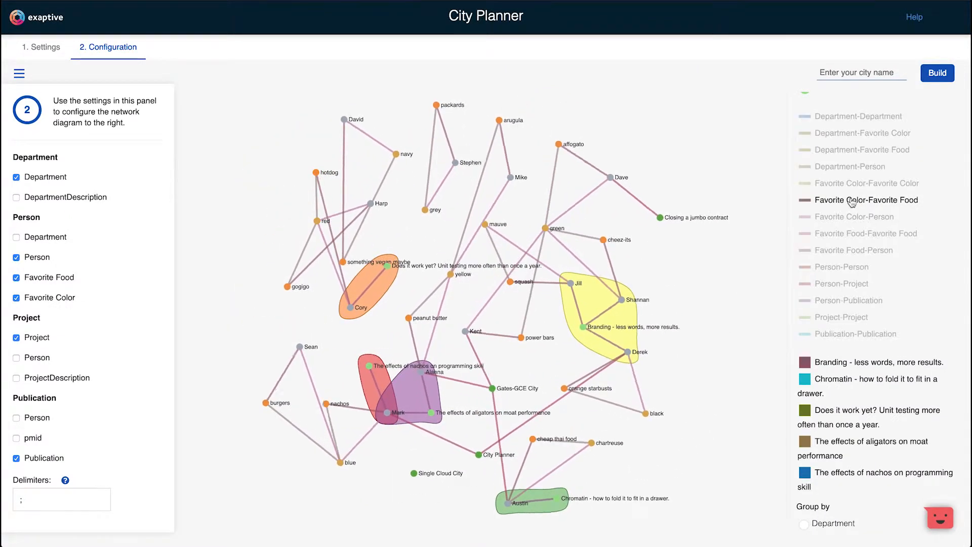
scroll(792, 152, "up", 3)
left_click(806, 136)
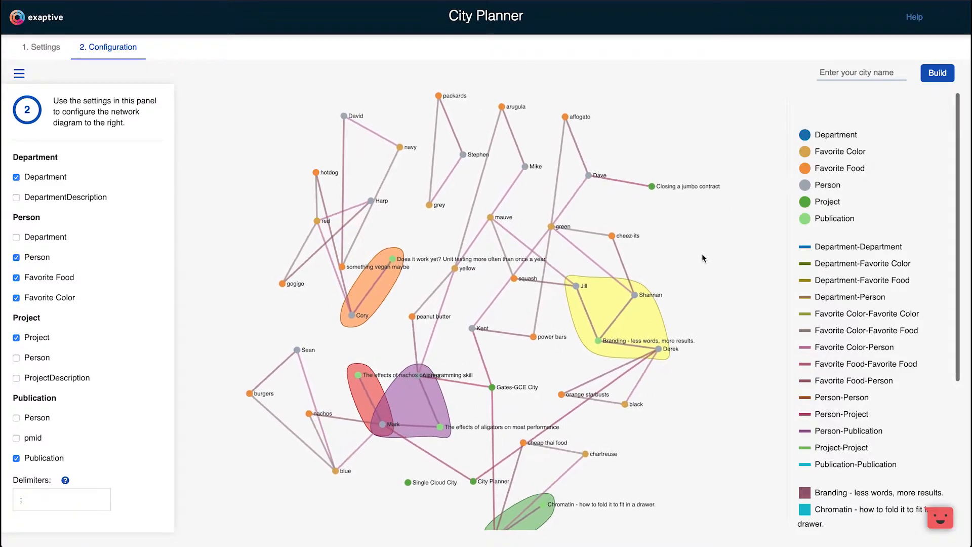
left_click(805, 185)
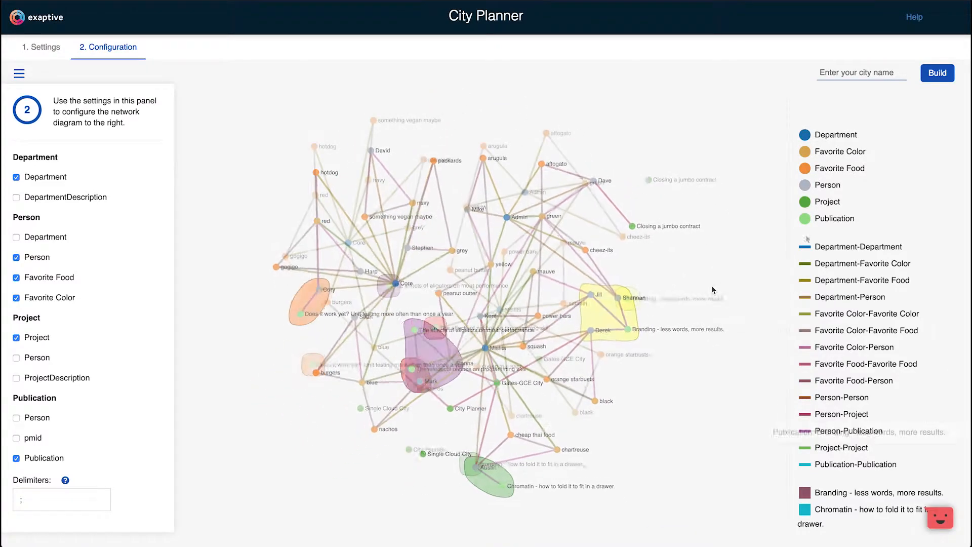
scroll(854, 458, "down", 5)
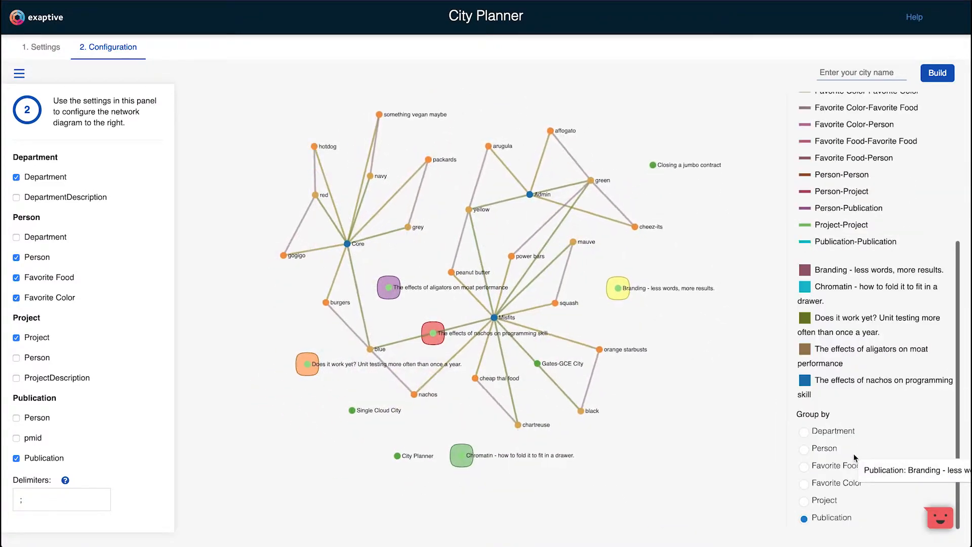
left_click(805, 450)
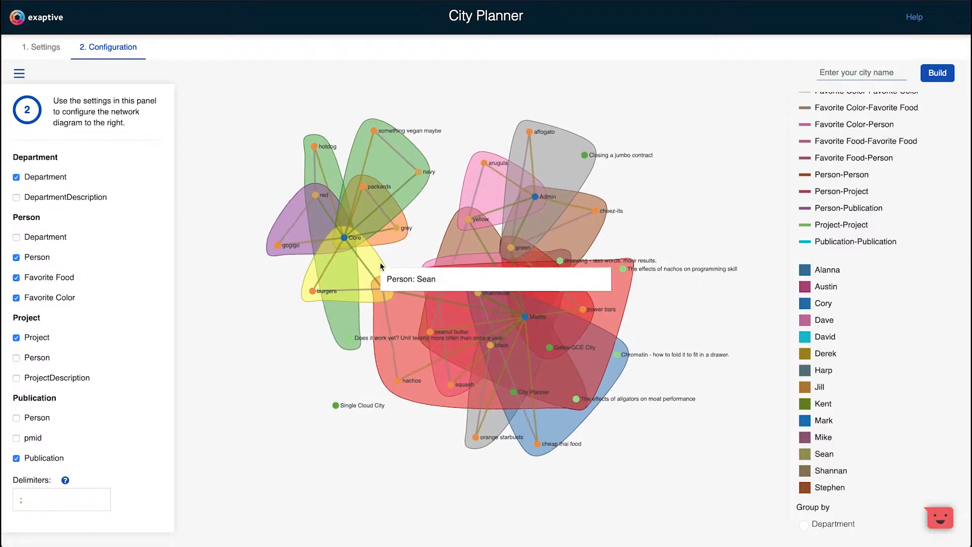
left_click(852, 72)
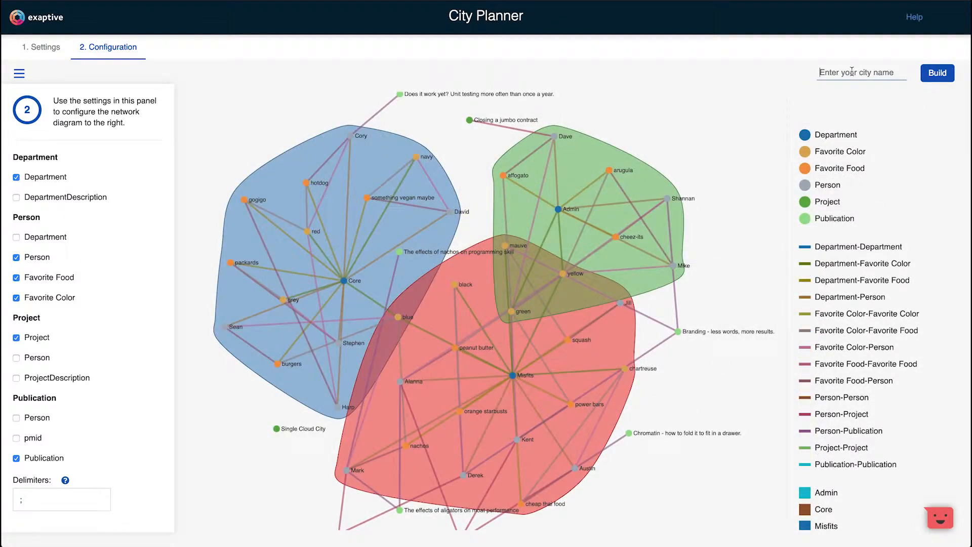
type("markexaptiv")
type("e201902211156")
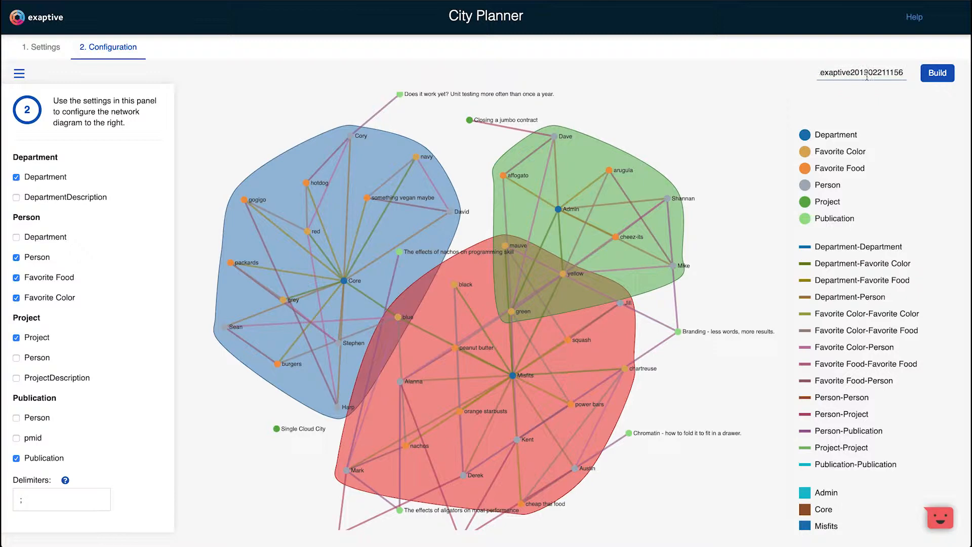
left_click(935, 75)
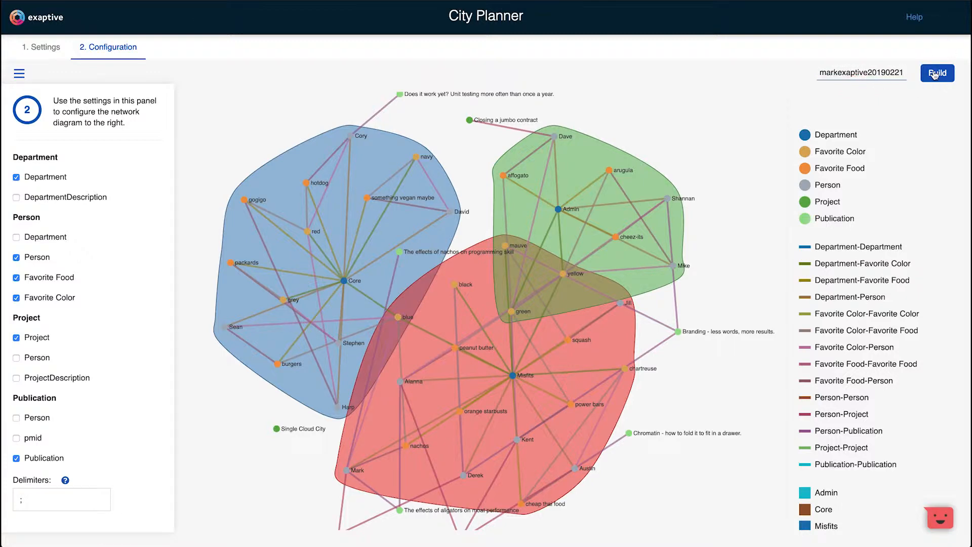
left_click(515, 299)
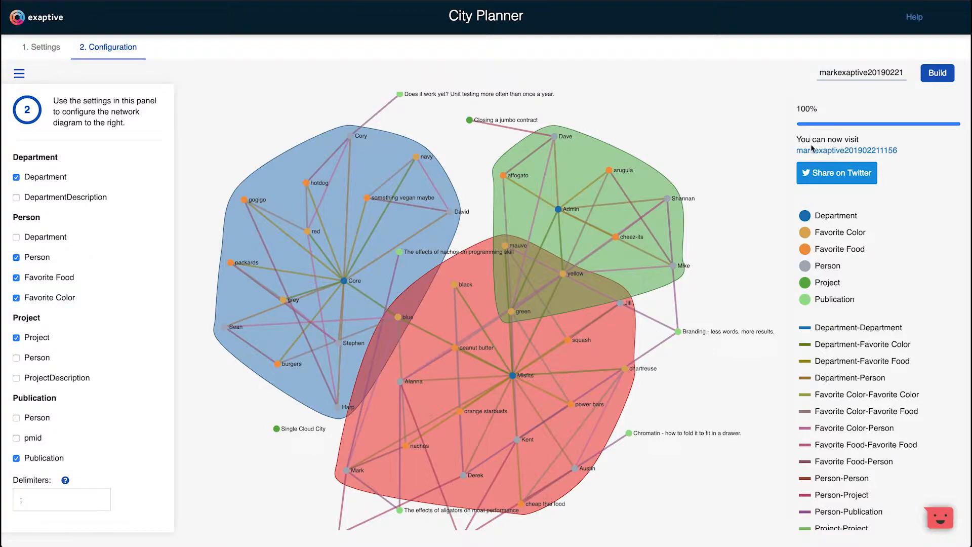
left_click(812, 150)
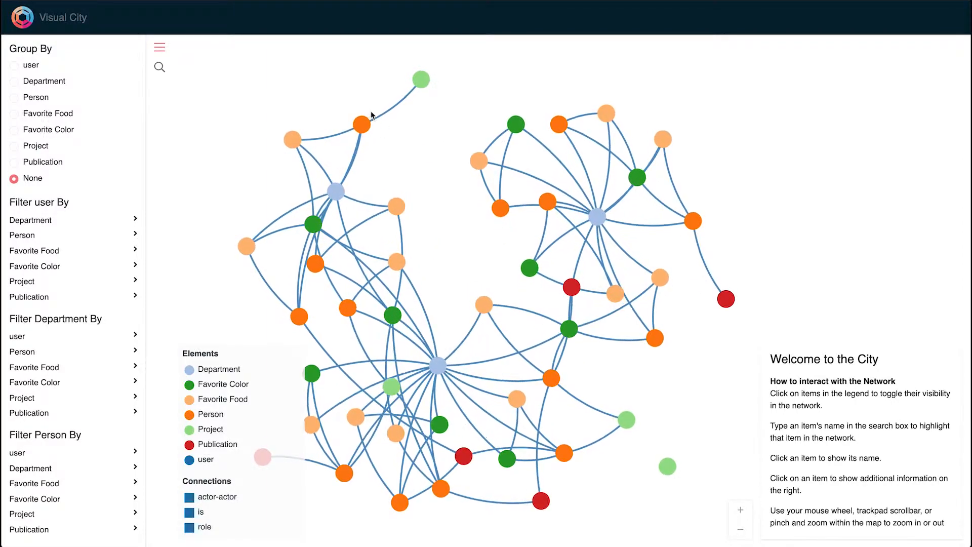
left_click_drag(438, 367, 460, 279)
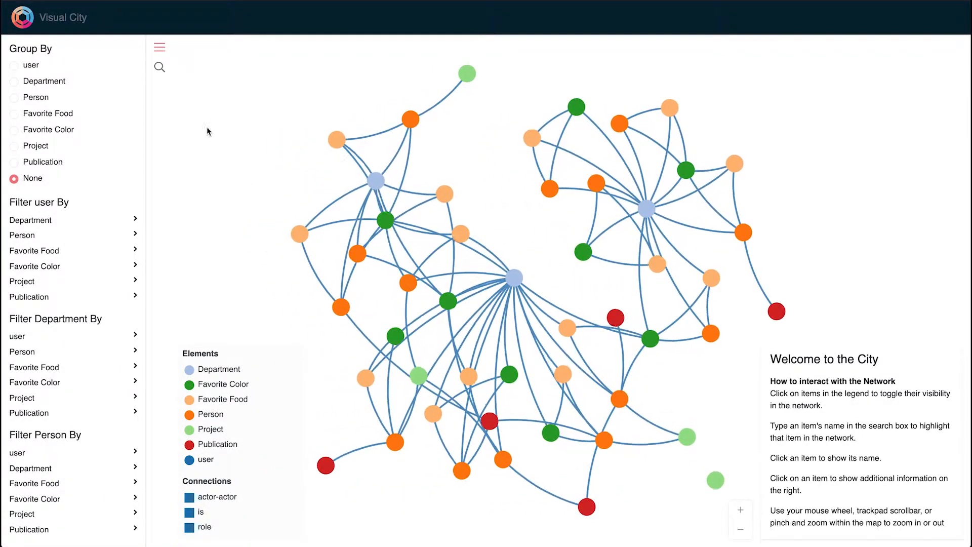
scroll(45, 284, "down", 4)
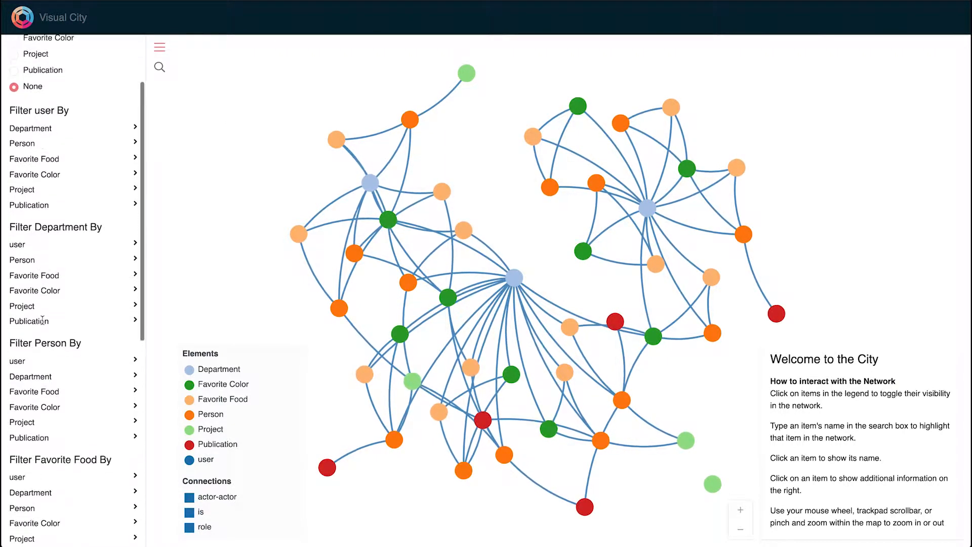
left_click(48, 313)
left_click(14, 326)
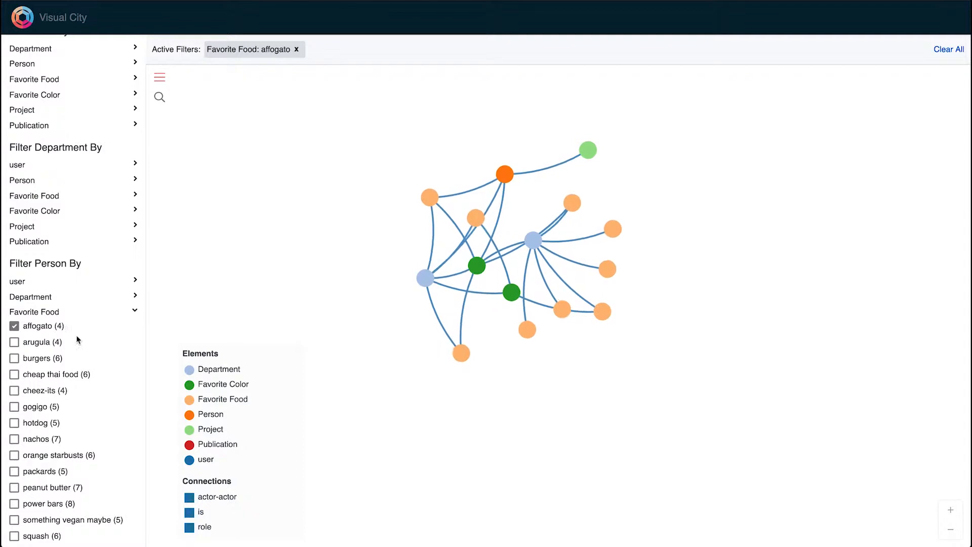
scroll(67, 360, "down", 8)
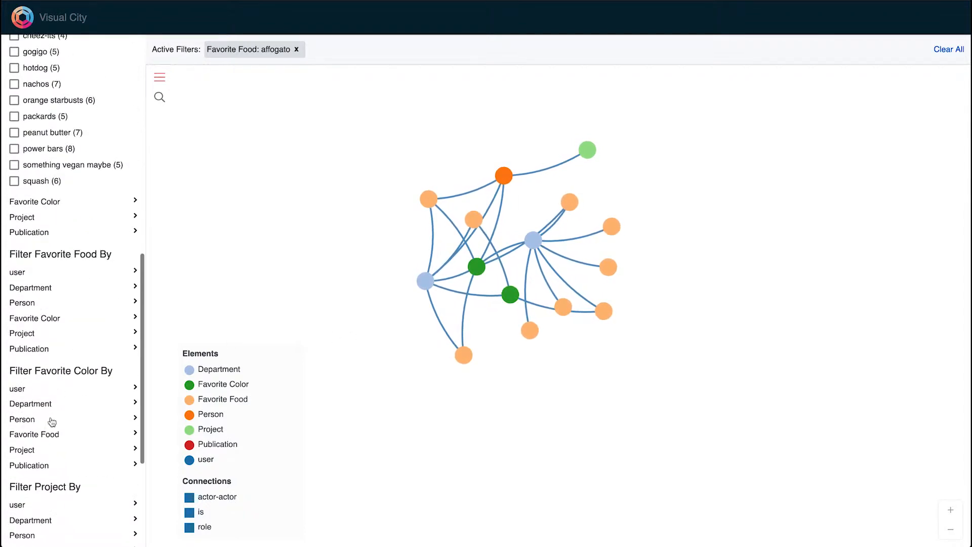
left_click(44, 419)
left_click(15, 434)
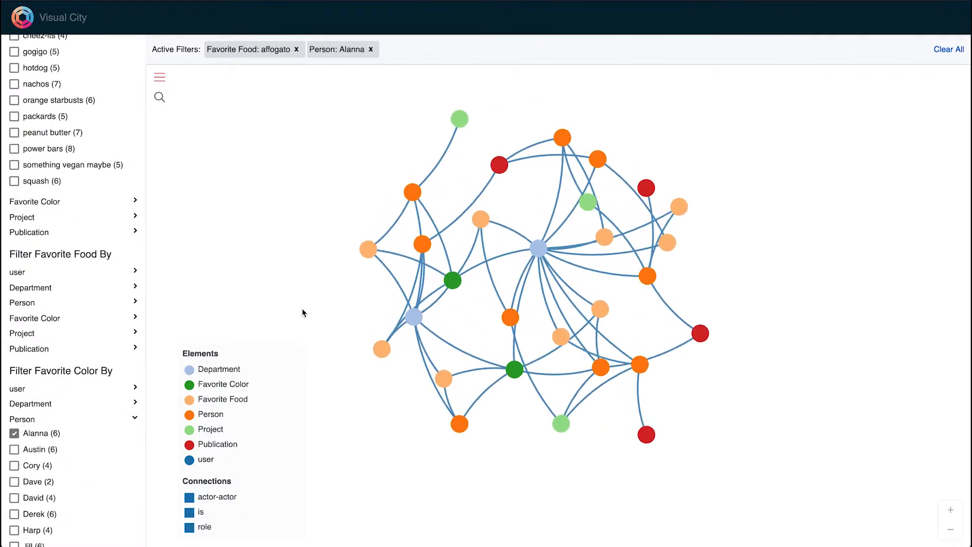
left_click(15, 433)
scroll(68, 308, "up", 6)
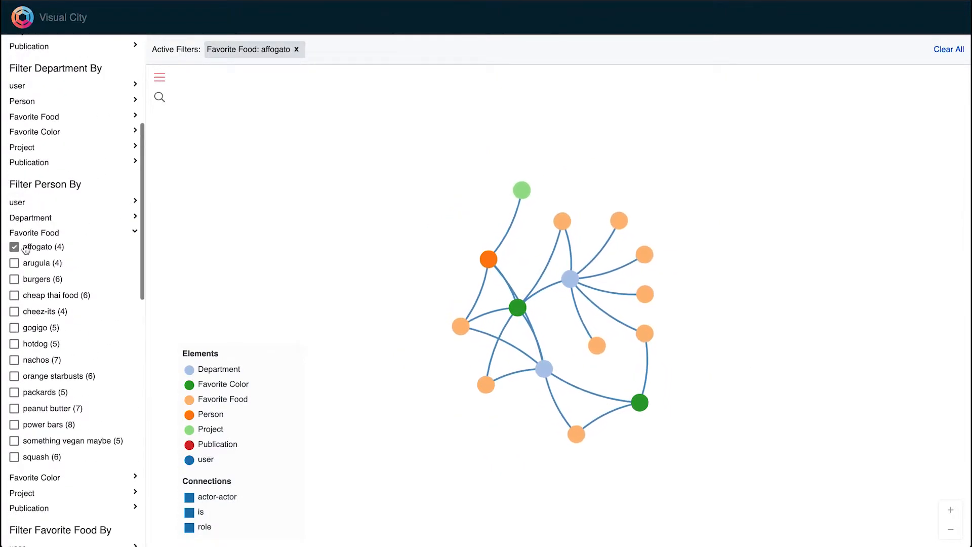
left_click(33, 244)
left_click(33, 234)
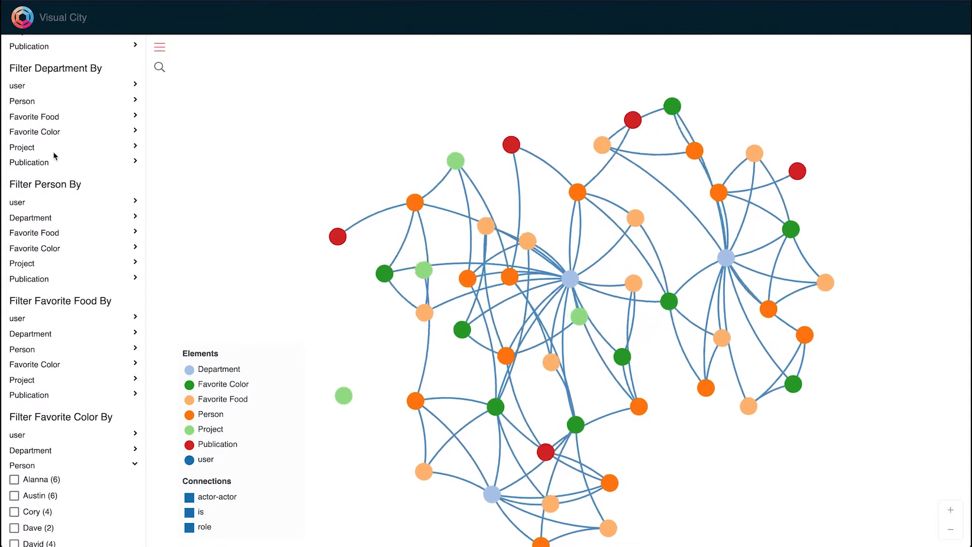
scroll(45, 132, "up", 5)
left_click(31, 81)
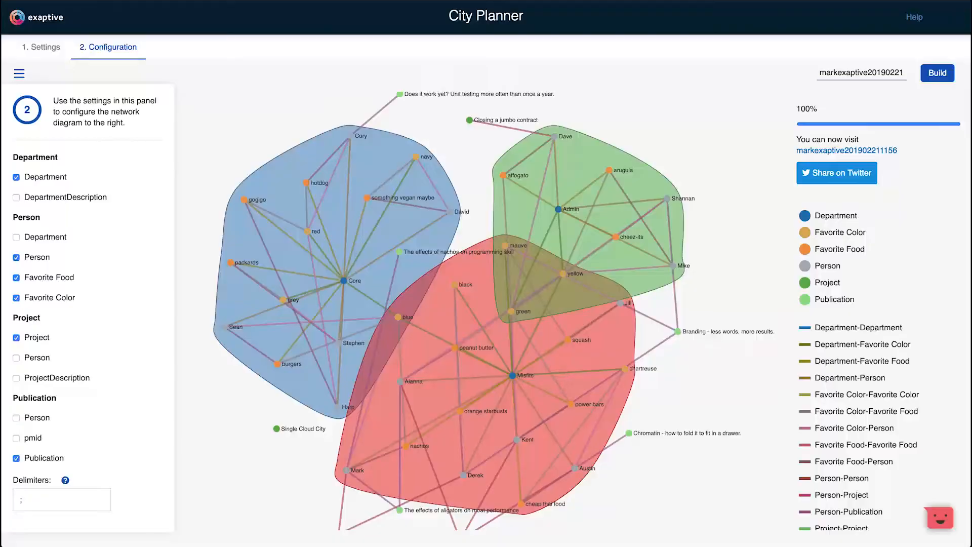
Open the Share on Twitter form for the built city's link.
left_click(838, 172)
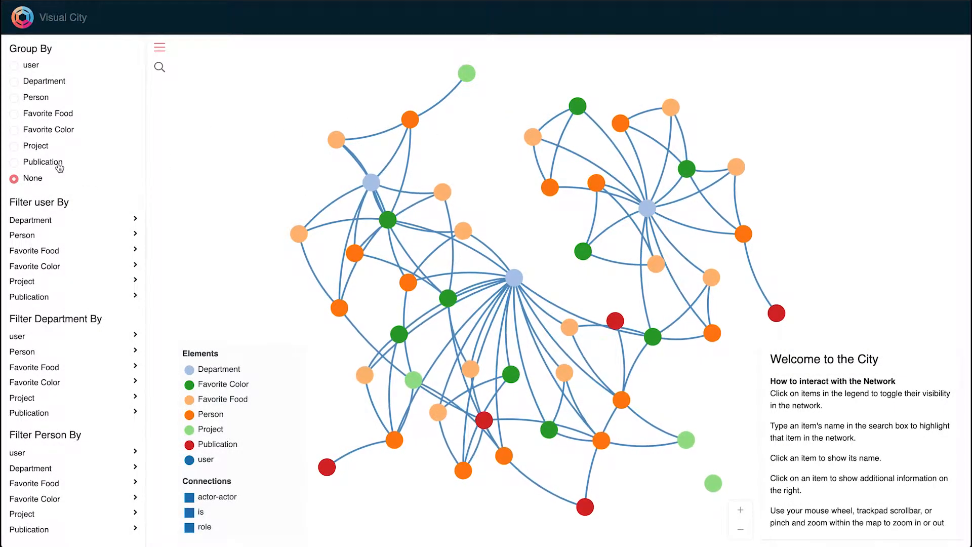
Filter people by Favorite Food to show only affogato fans.
scroll(45, 283, "down", 3)
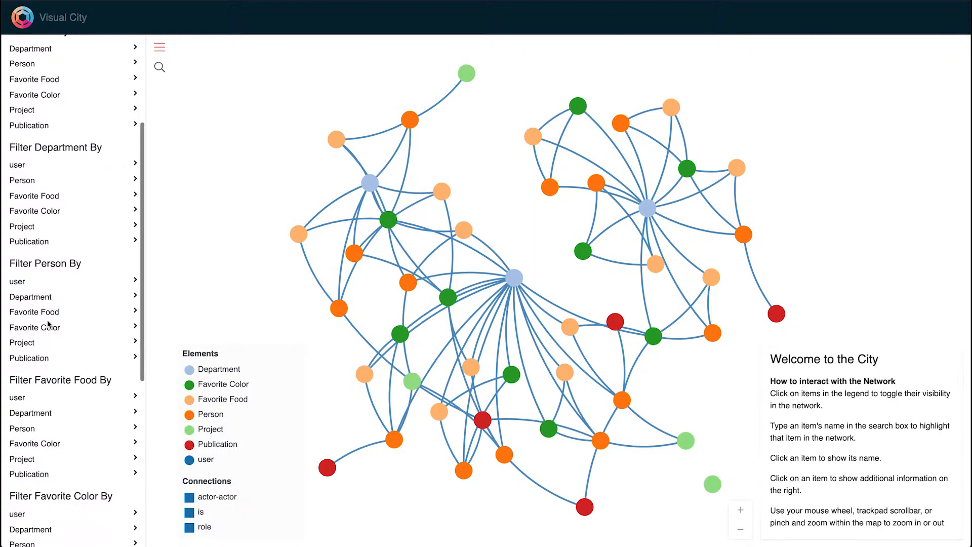
left_click(48, 313)
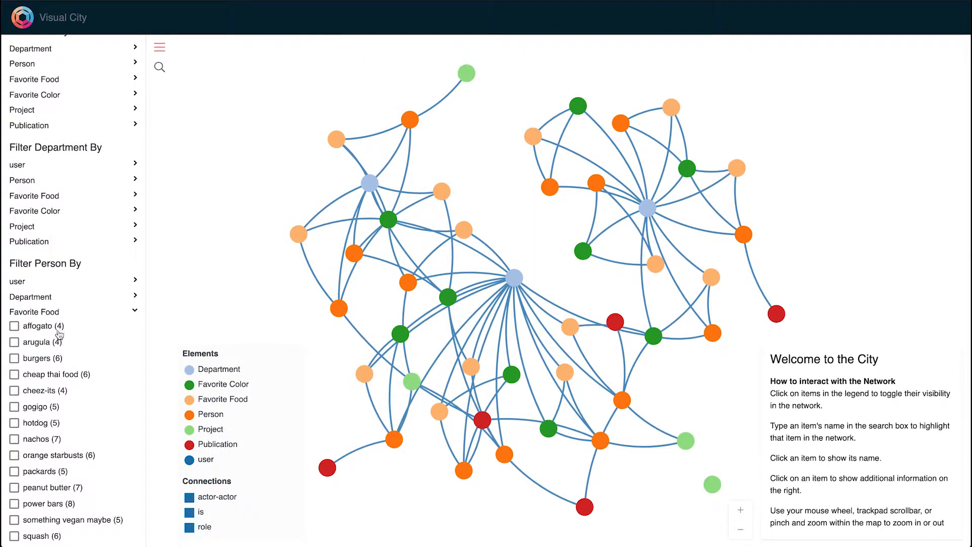
left_click(15, 327)
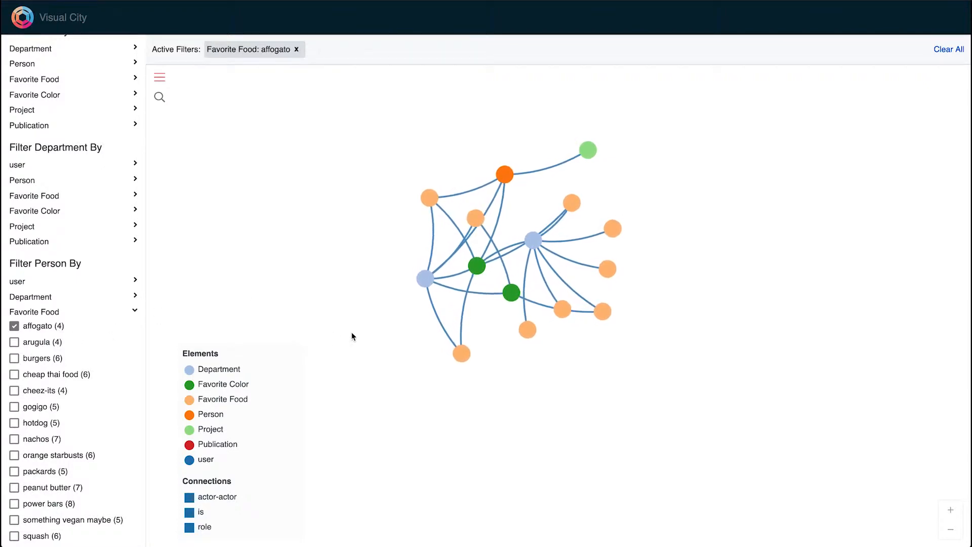
Add a one-person filter under Filter Favorite Color By Person, then remove it.
scroll(60, 380, "down", 7)
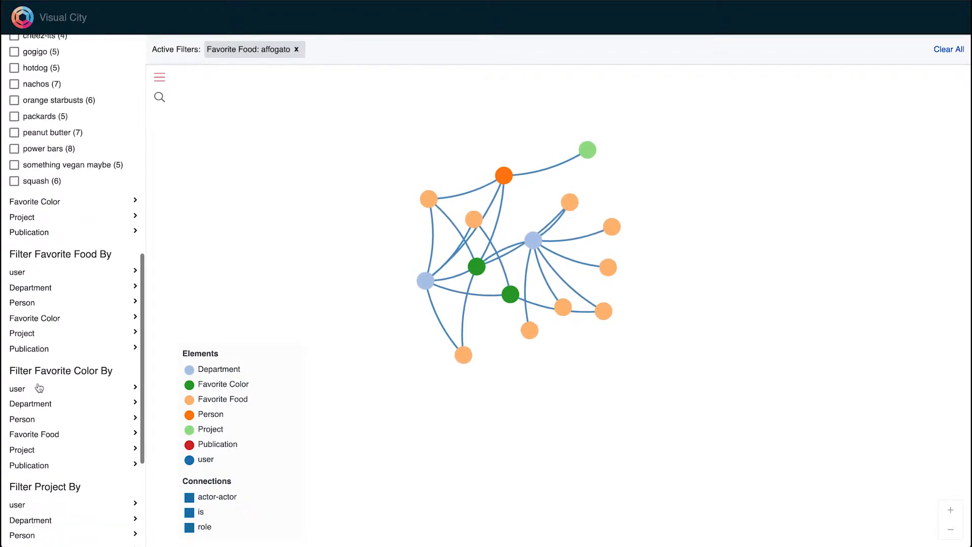
left_click(42, 420)
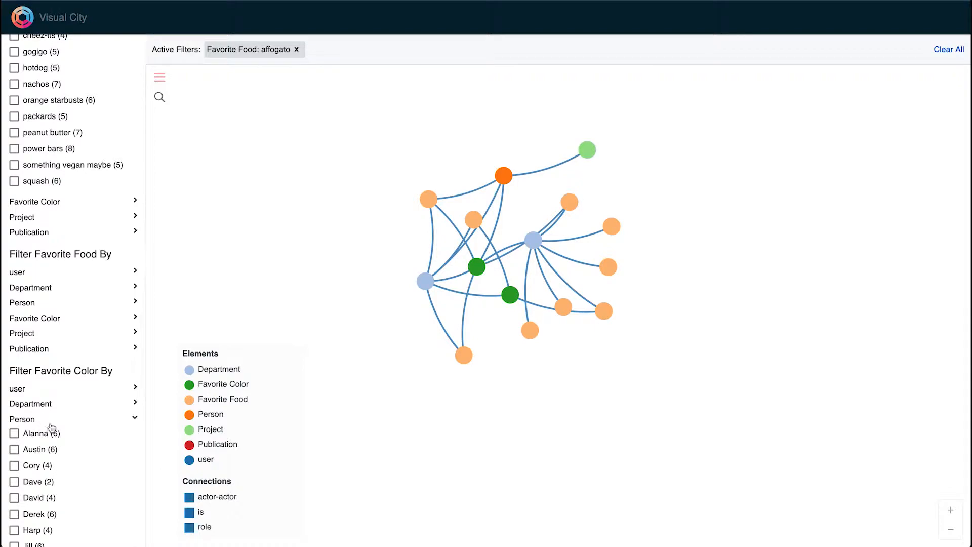
left_click(14, 434)
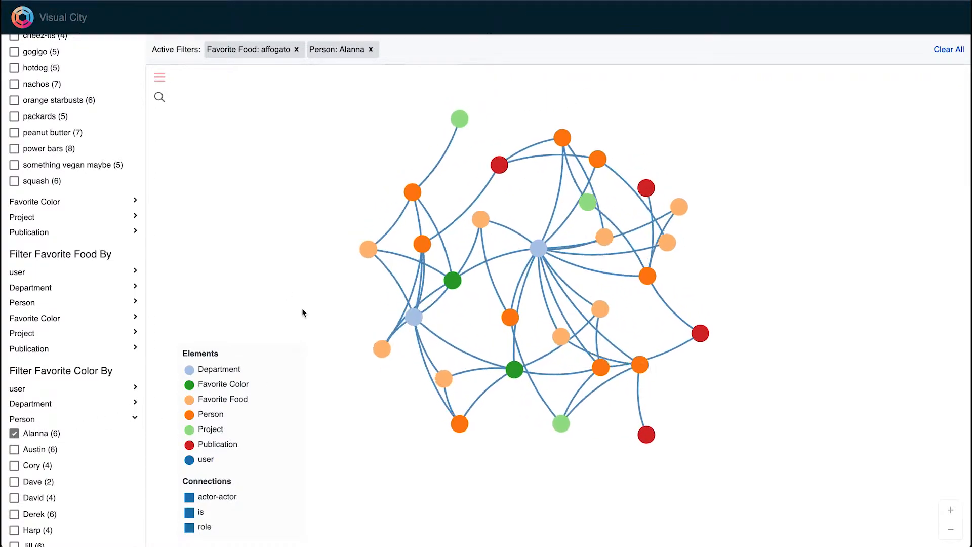
left_click(14, 433)
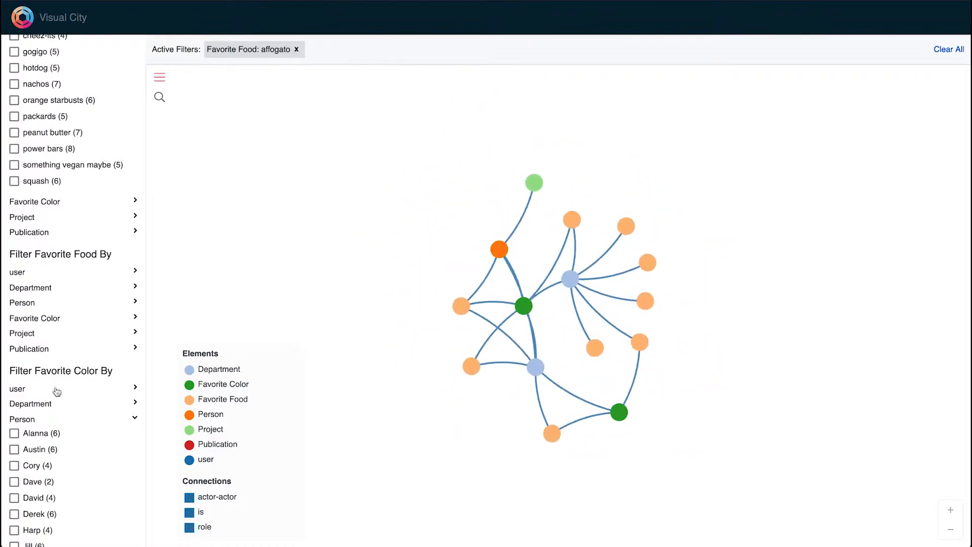
scroll(69, 307, "up", 1)
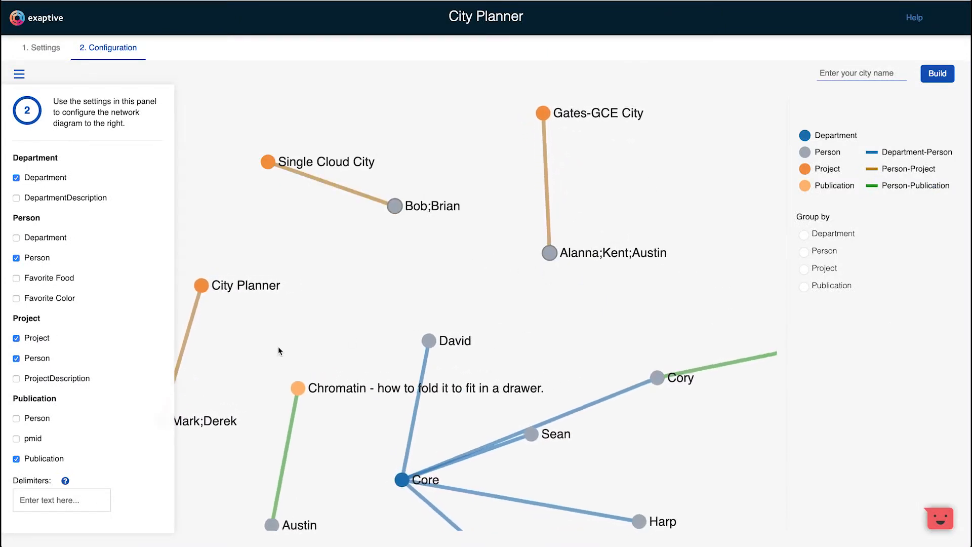
Check the Project sheet, then set the Configuration delimiter to ';'.
left_click(43, 50)
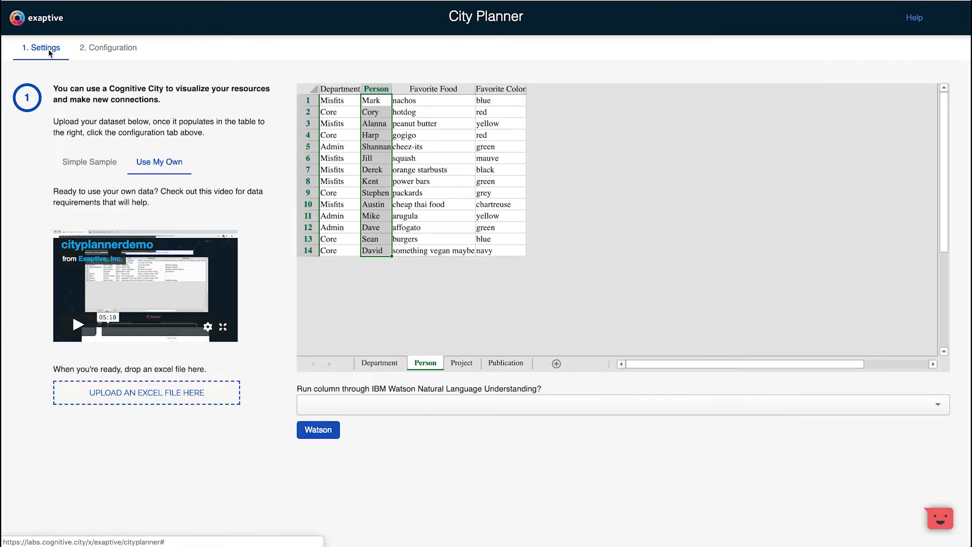
left_click(461, 362)
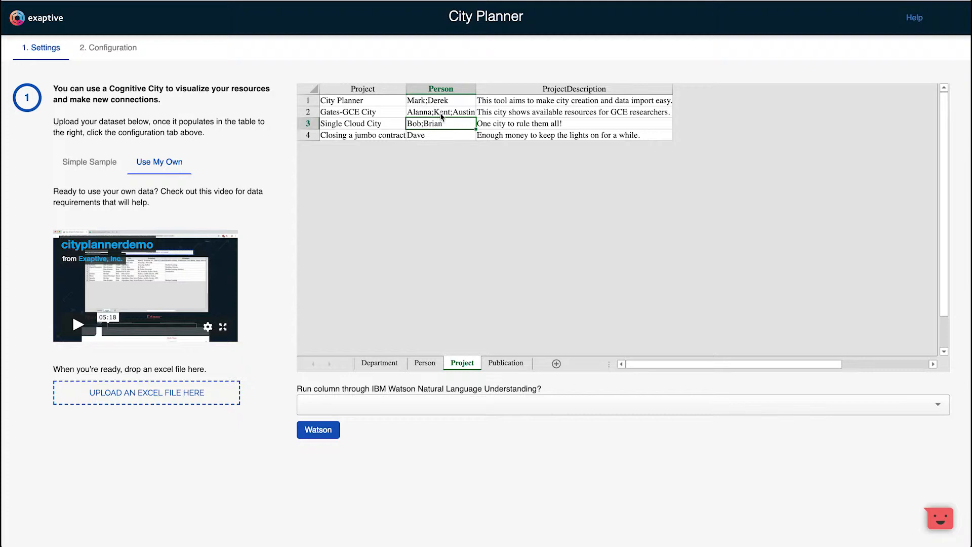
left_click(121, 55)
left_click(51, 498)
type(";")
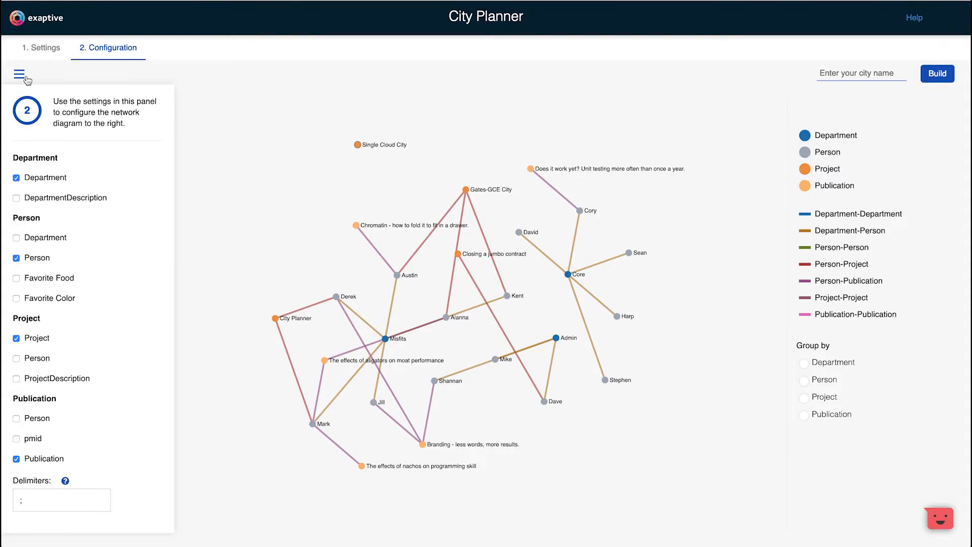
Review the names listed in the Person sheet's Person column.
left_click(43, 51)
left_click(422, 363)
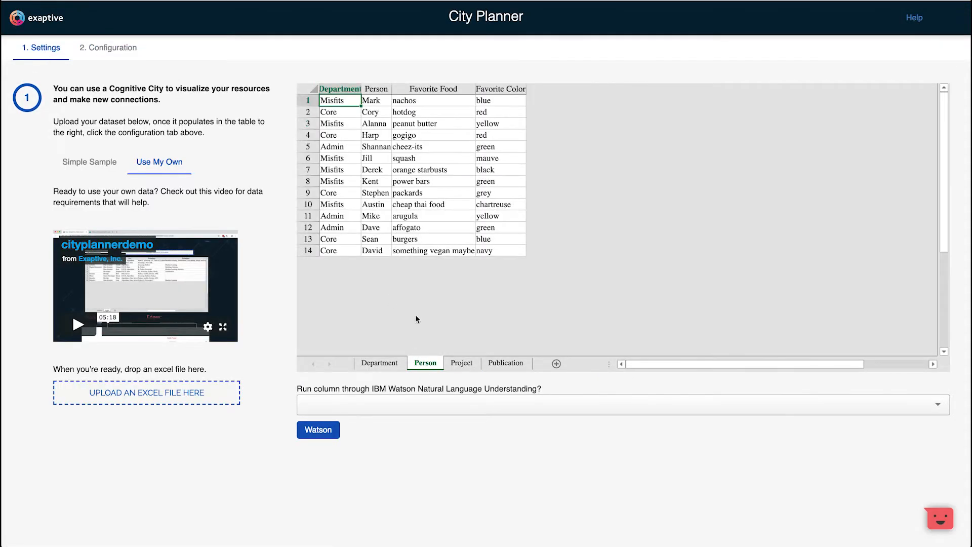
left_click_drag(379, 101, 381, 252)
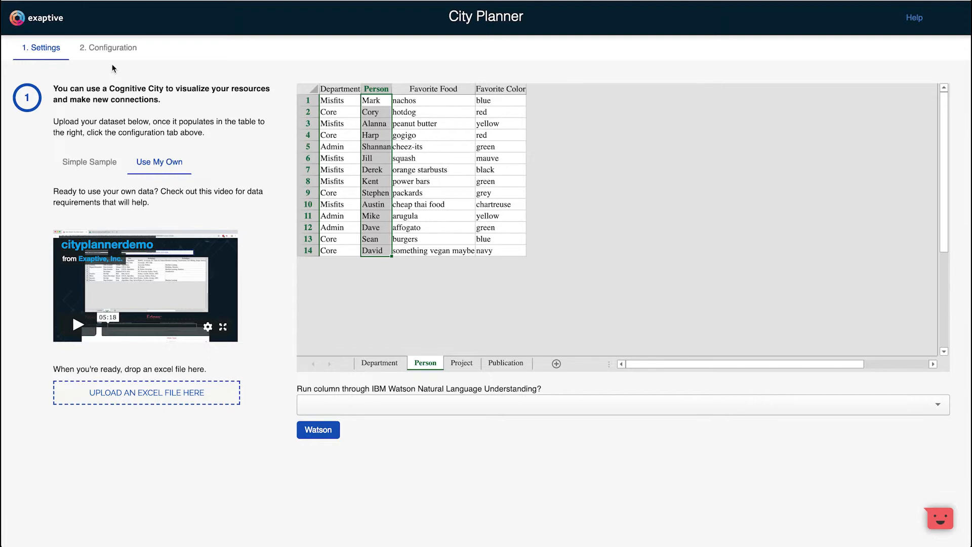
left_click(109, 50)
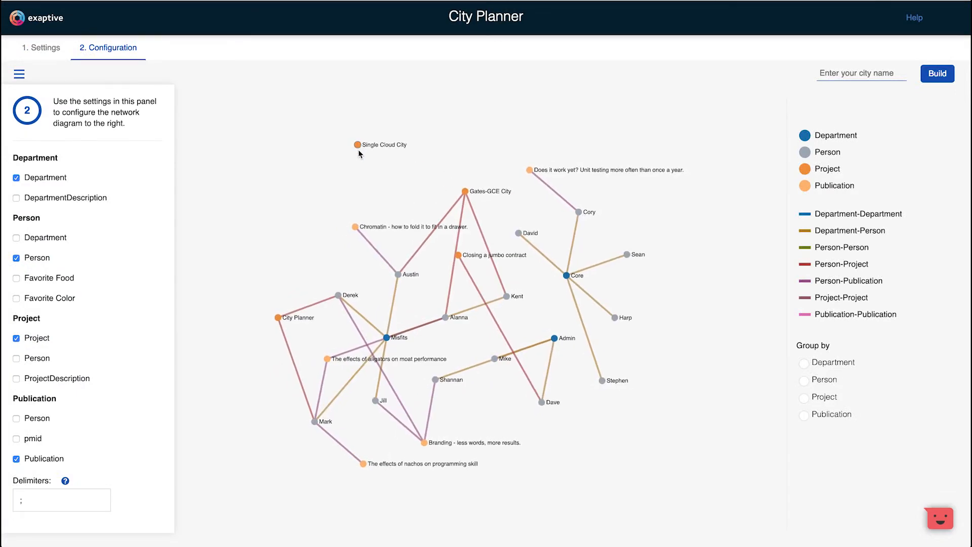
Check which people the Project sheet lists for the Single Cloud City project.
left_click(40, 48)
left_click(462, 363)
left_click(369, 127)
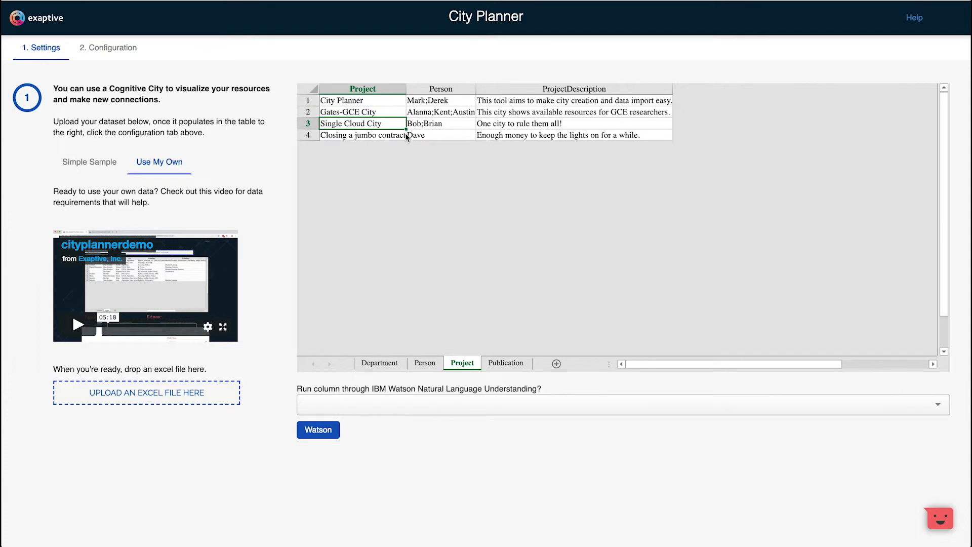
key("Right")
left_click(122, 60)
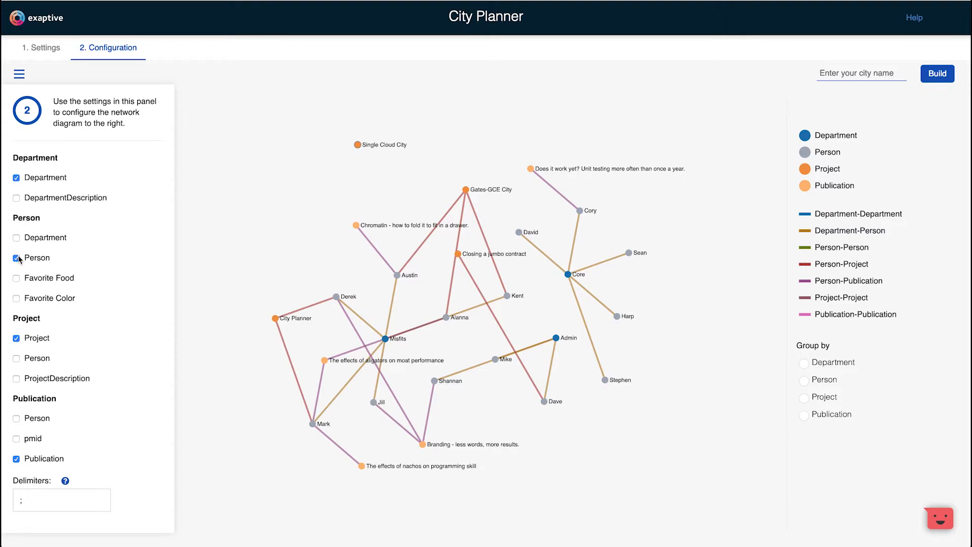
Recheck the Person names, then tick Person under the Project section in Configuration.
left_click(46, 55)
left_click(423, 363)
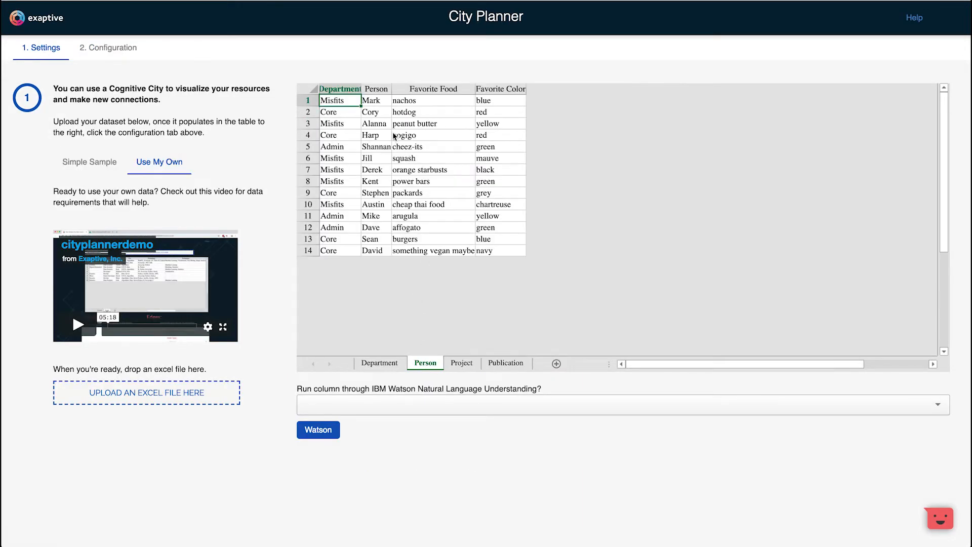
left_click_drag(378, 102, 380, 252)
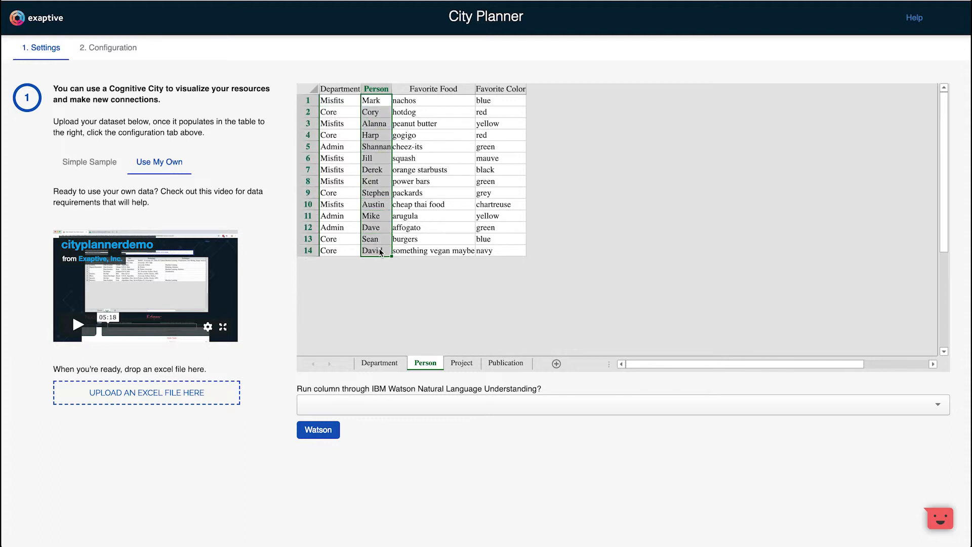
left_click(103, 48)
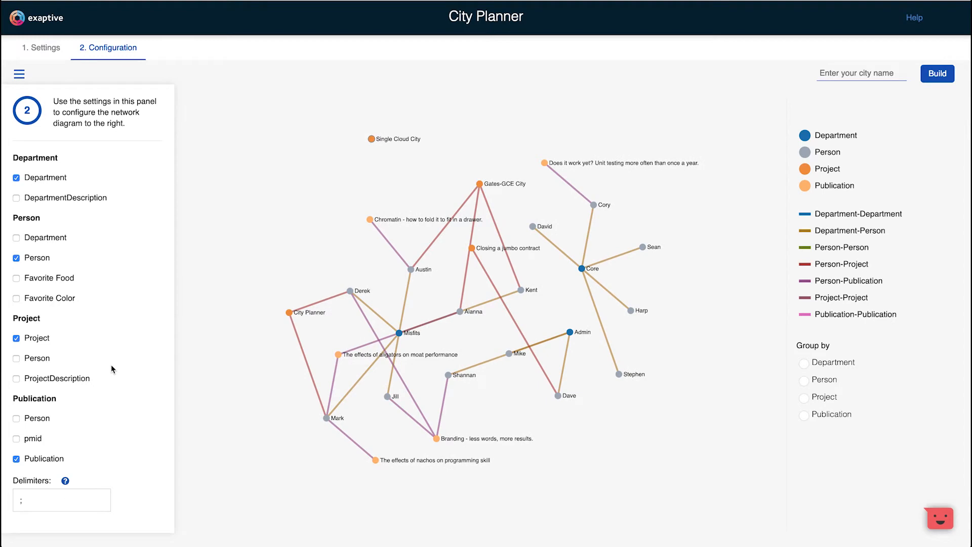
left_click(16, 358)
mouse_move(361, 205)
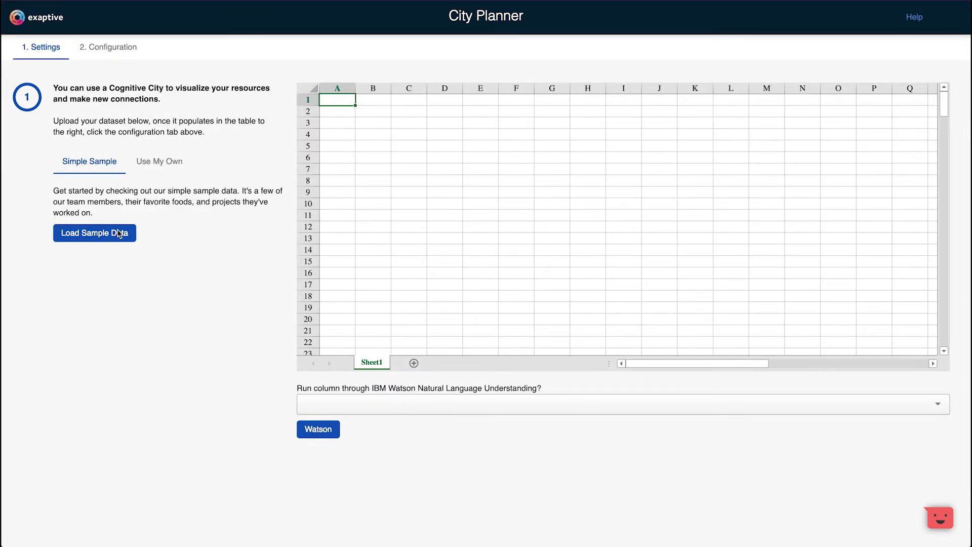